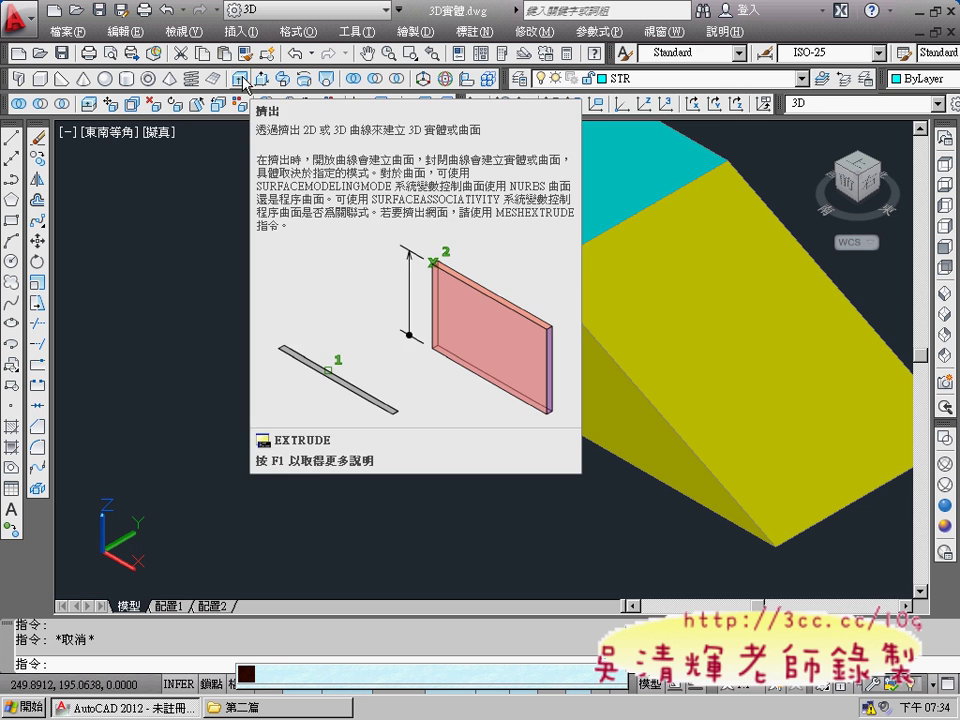
Erase the green cylinder from the cyan box's front face, then zoom in on the box
click(387, 285)
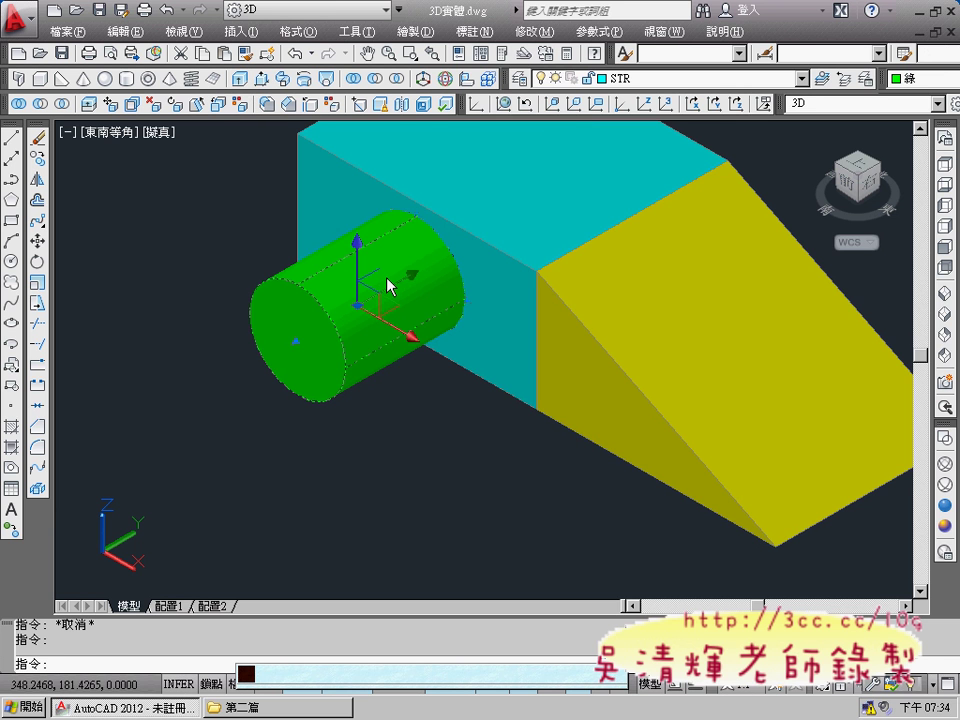
key(Delete)
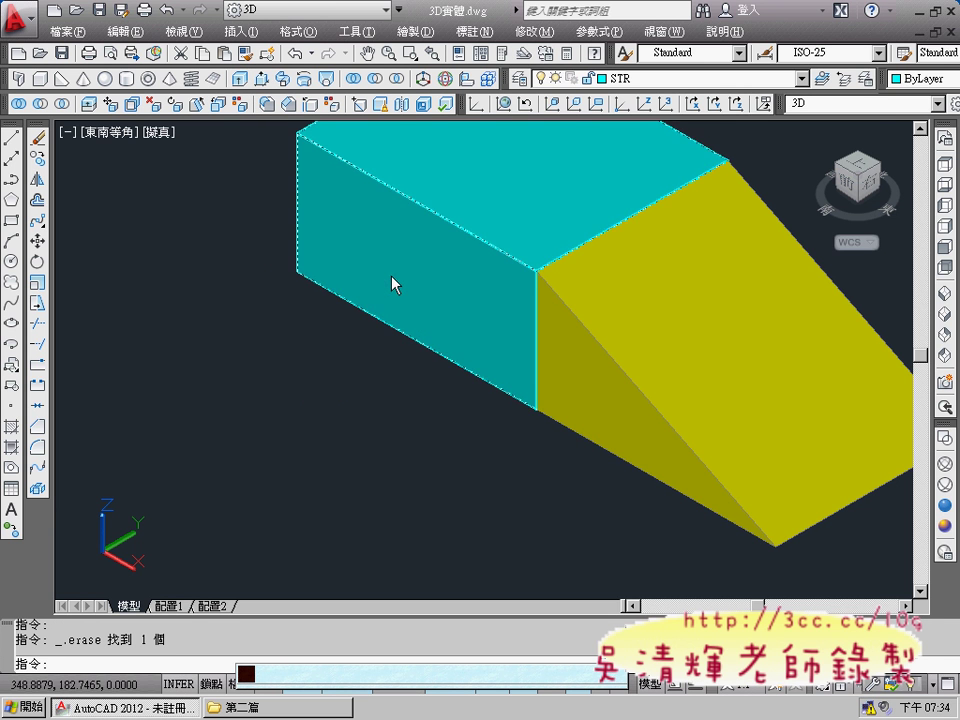
scroll(390, 263, up, 2)
middle_drag(390, 263, 385, 338)
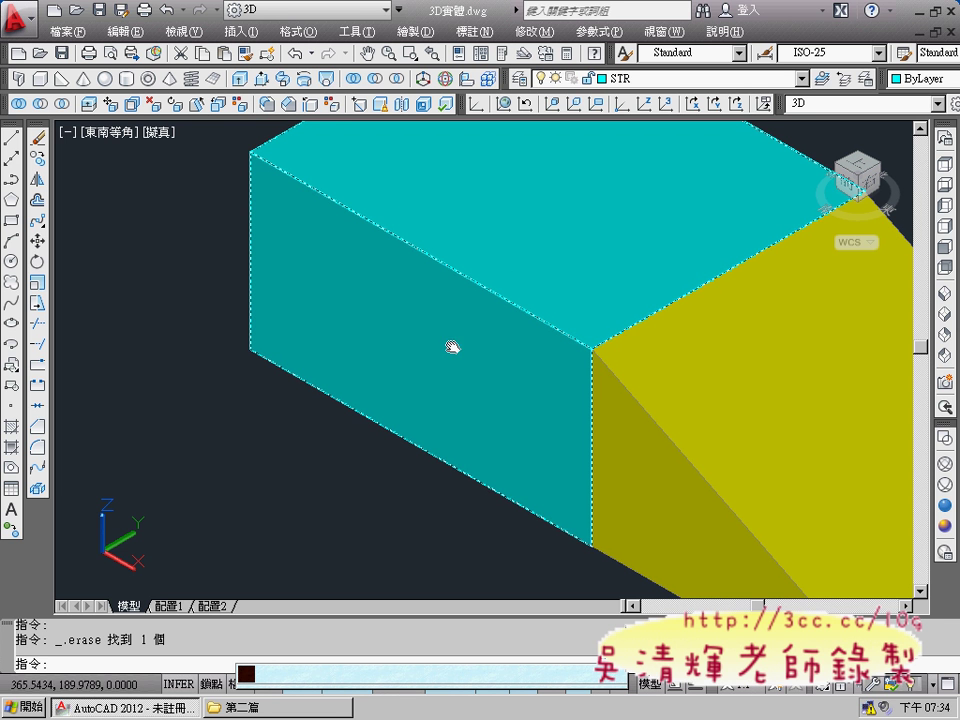
click(12, 261)
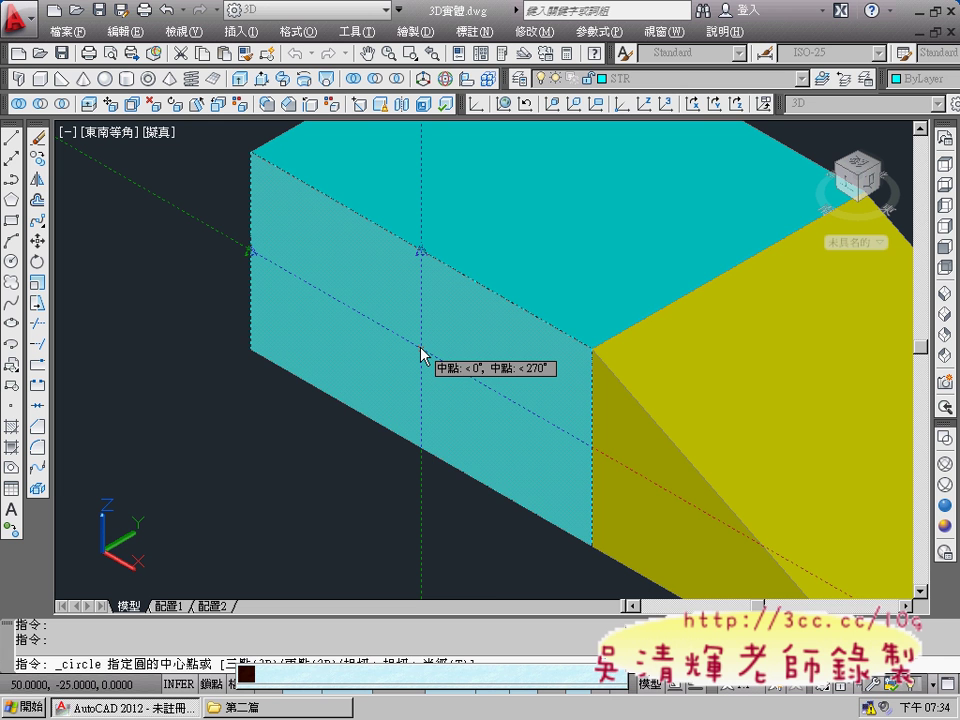
key(Escape)
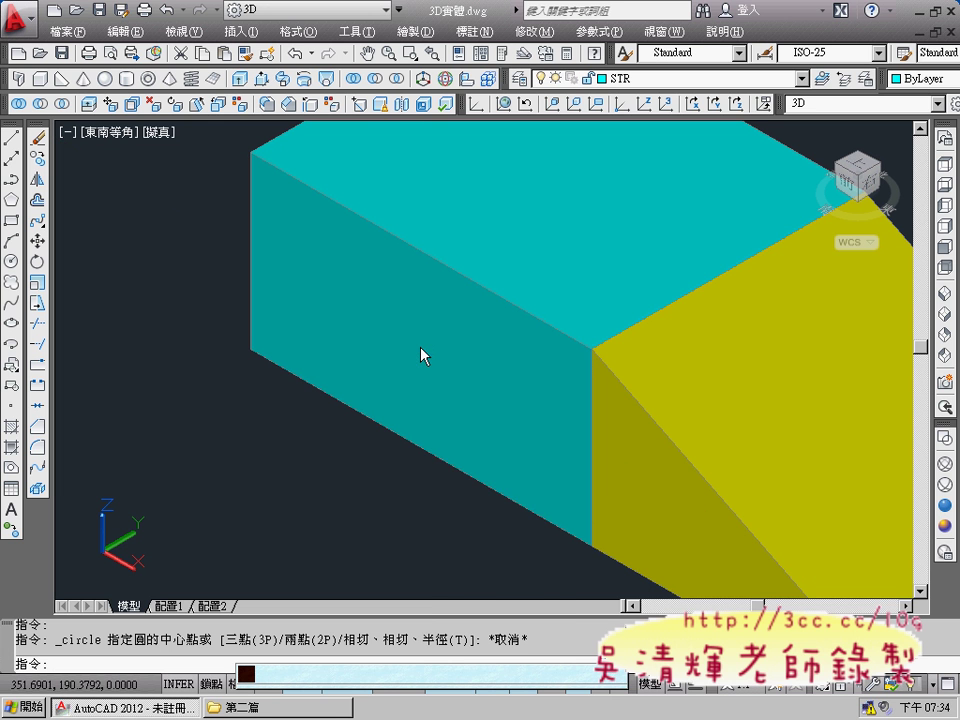
right_click(421, 354)
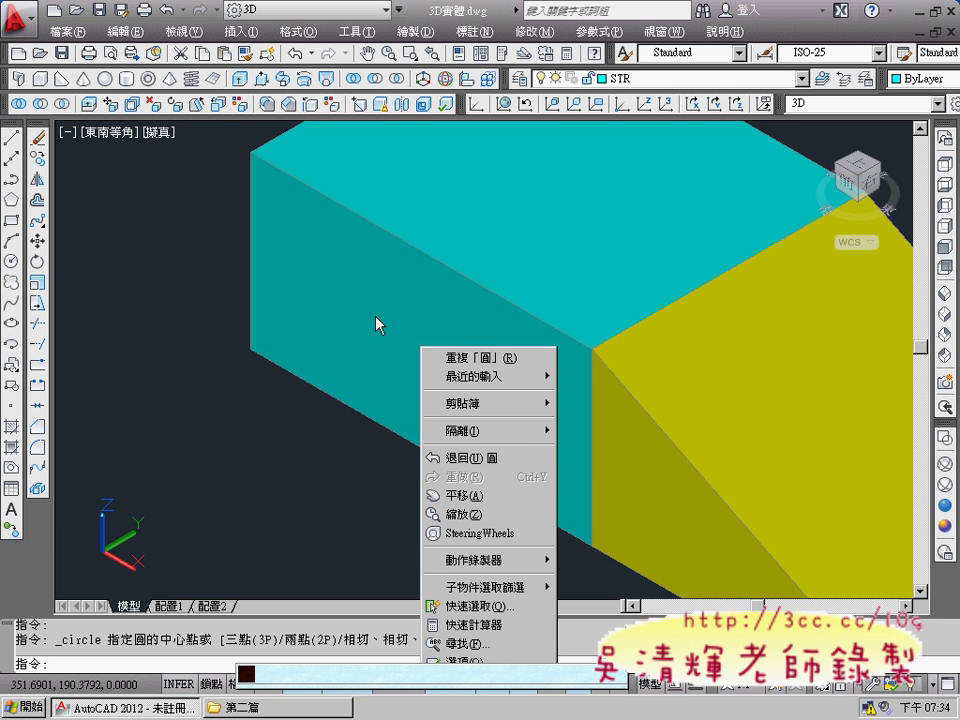
click(340, 315)
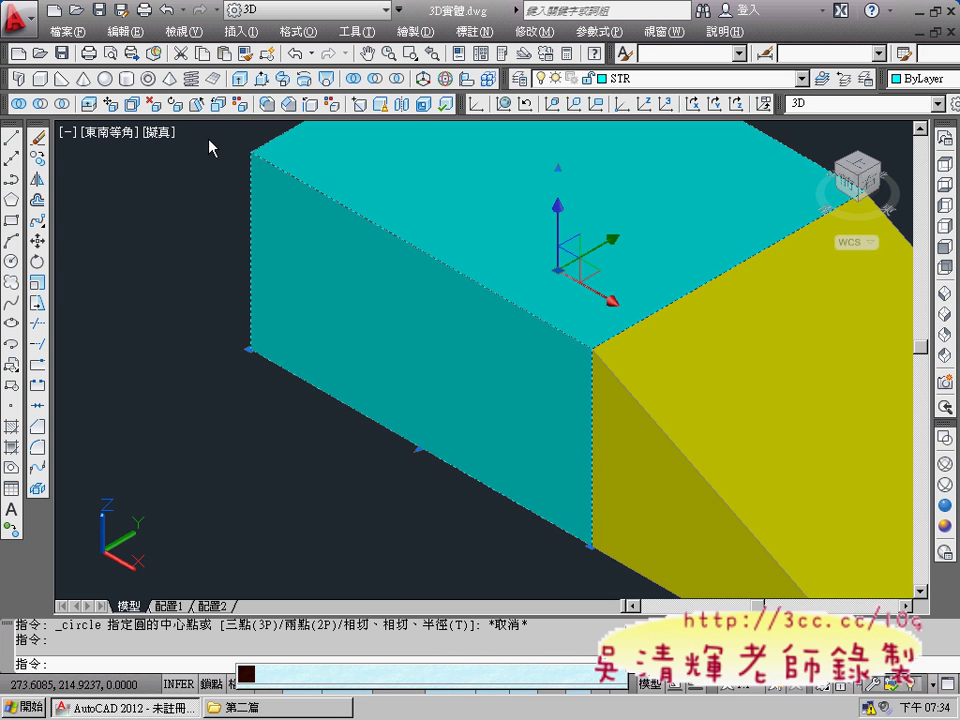
Draw a circle of radius 20 centred at the midpoint of the cyan box's front face
click(14, 261)
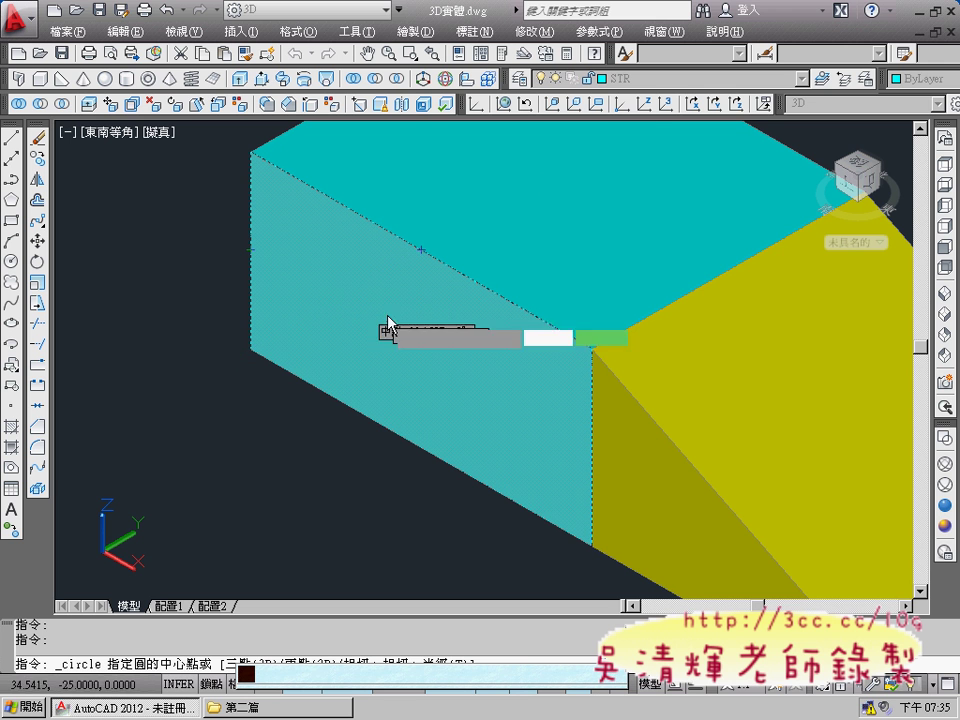
click(423, 353)
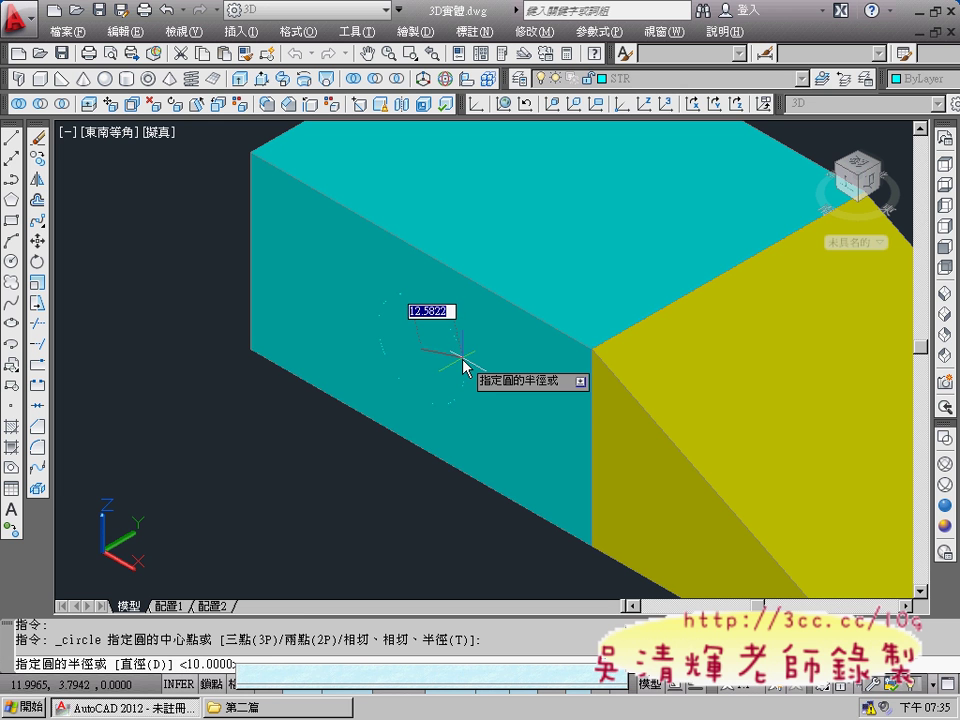
text(20)
key(Return)
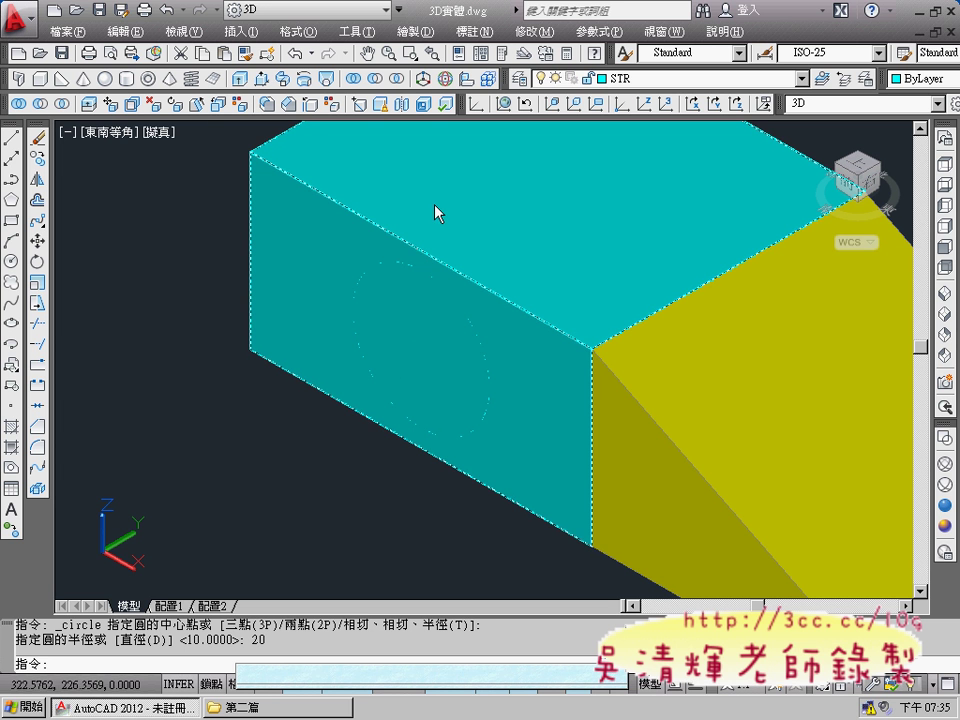
Extrude the radius-20 circle 50 units out from the front face into a cylinder
click(240, 82)
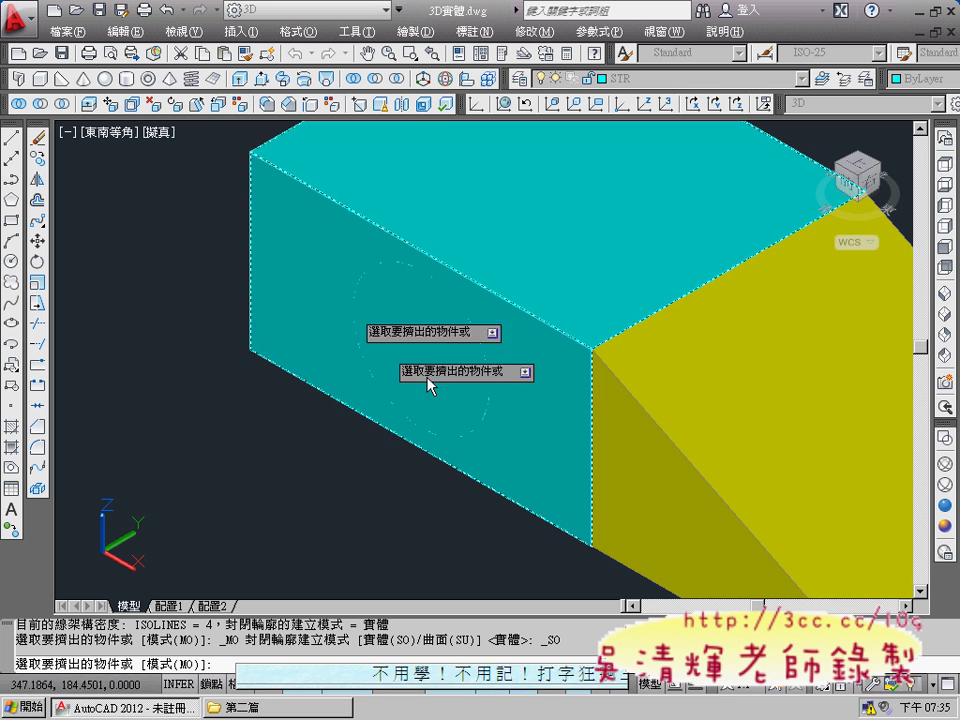
scroll(487, 385, up, 2)
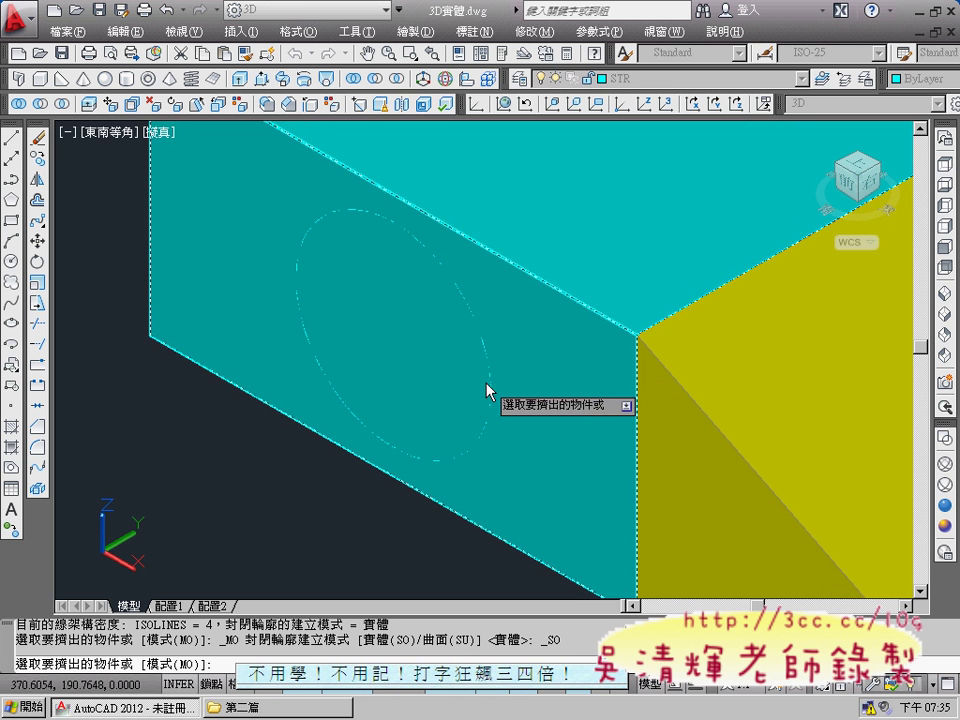
scroll(487, 385, up, 2)
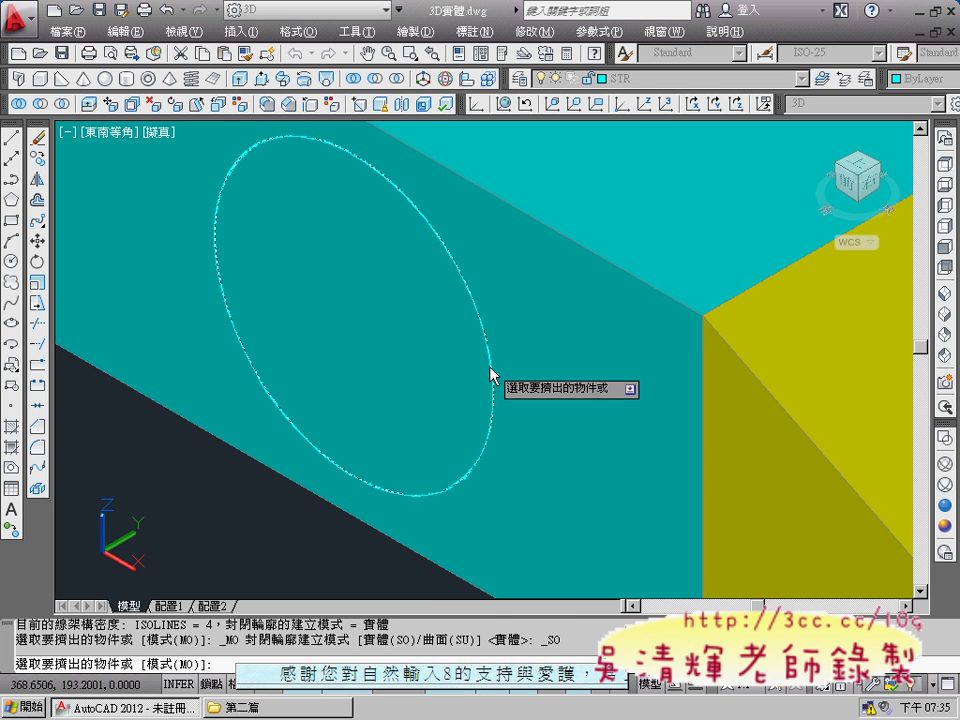
click(490, 374)
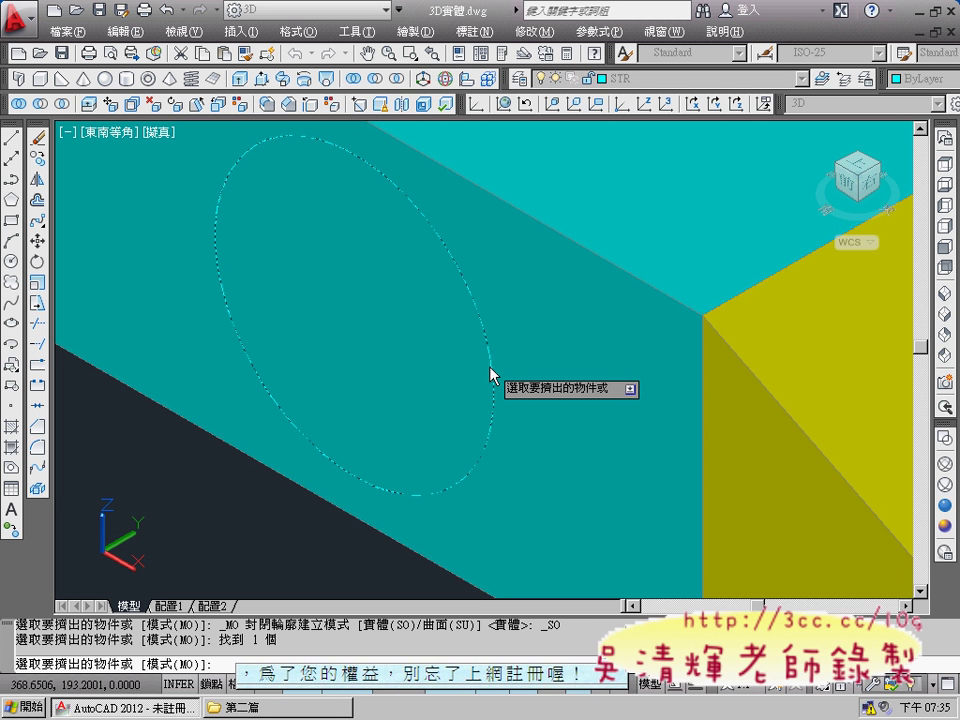
key(Return)
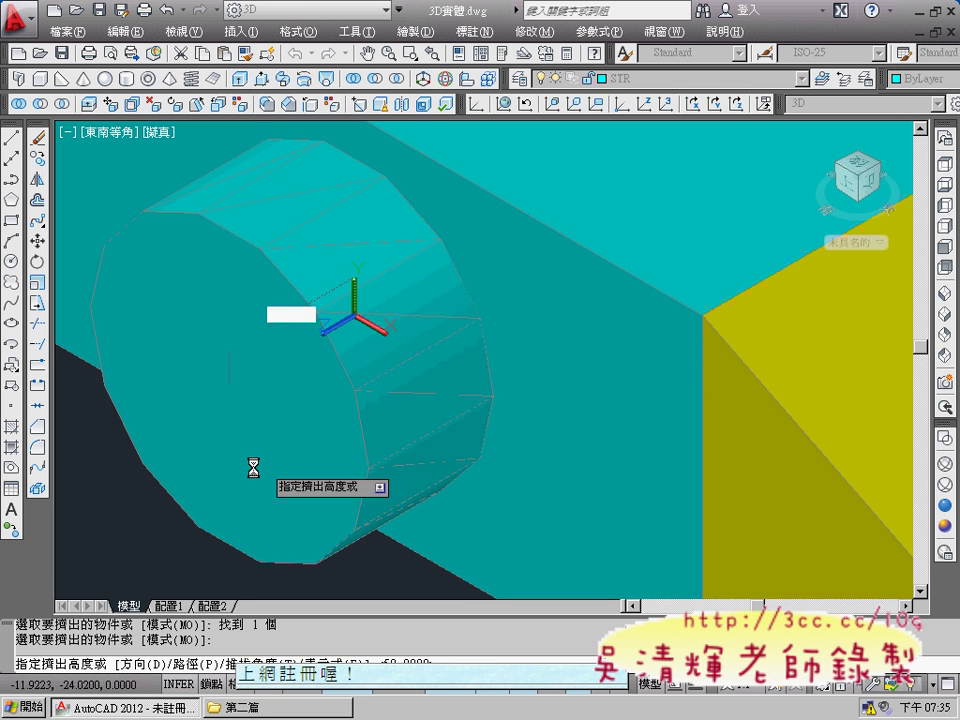
scroll(253, 467, down, 1)
scroll(250, 467, down, 2)
scroll(249, 467, down, 1)
scroll(248, 468, down, 1)
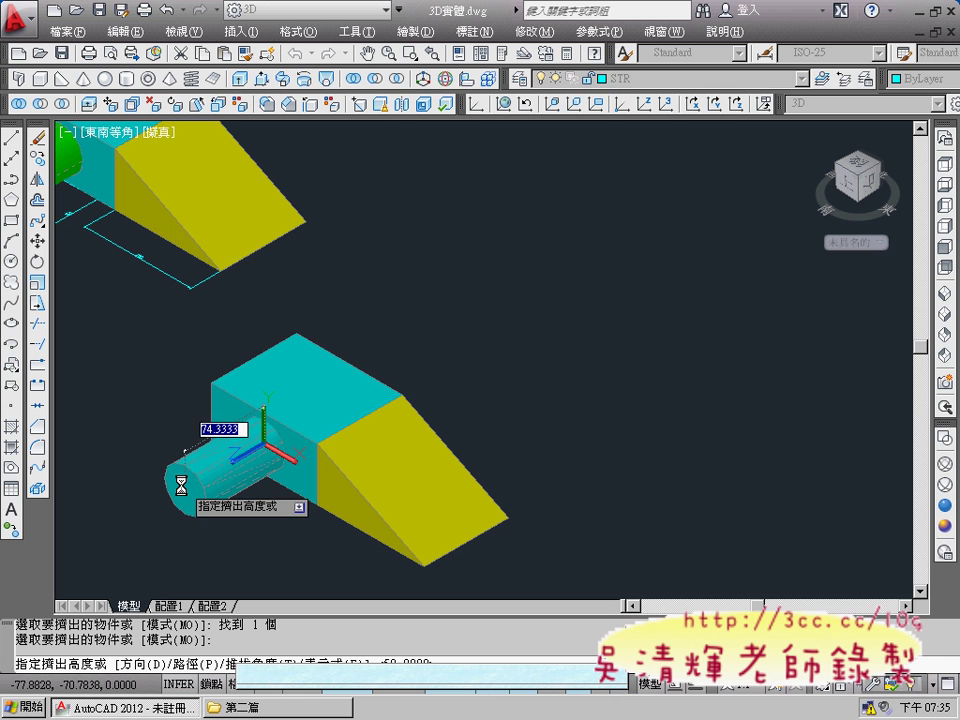
text(50)
key(Return)
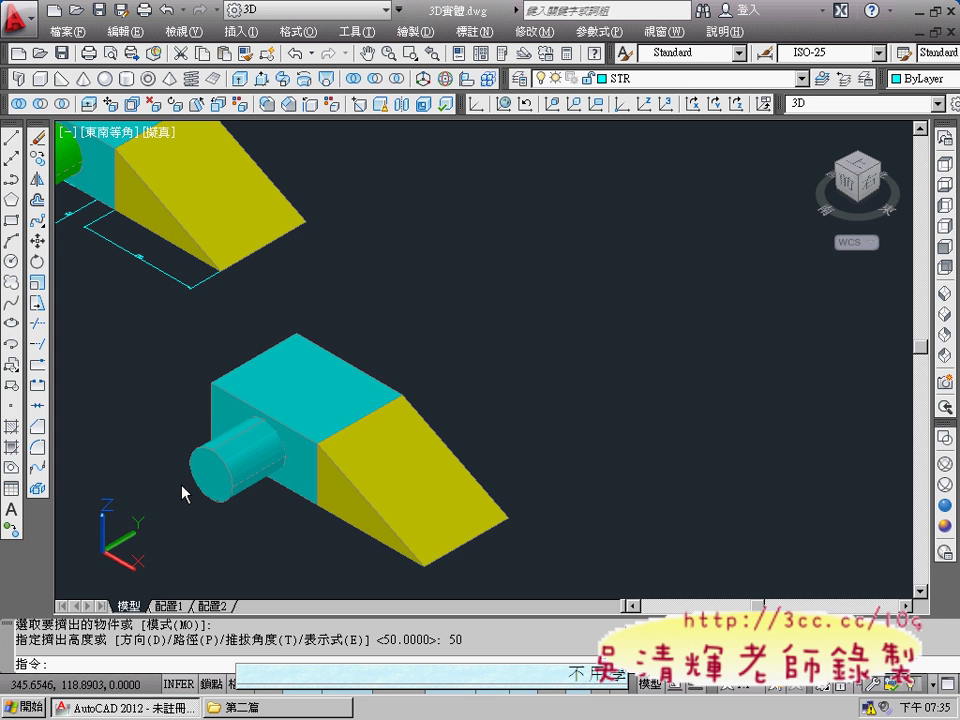
scroll(380, 385, down, 2)
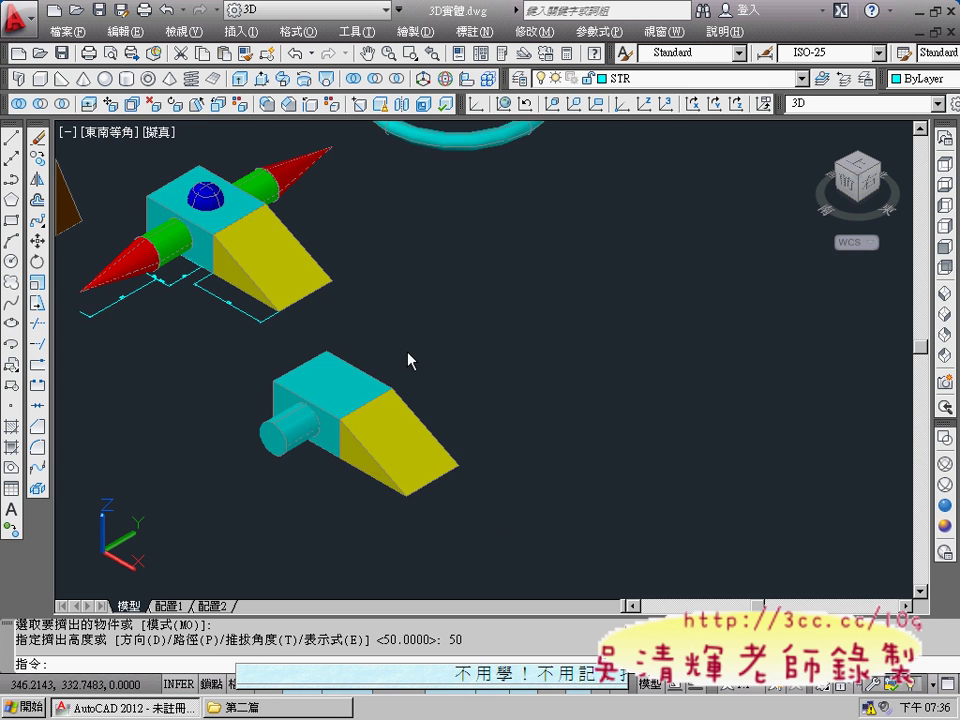
middle_drag(407, 360, 482, 279)
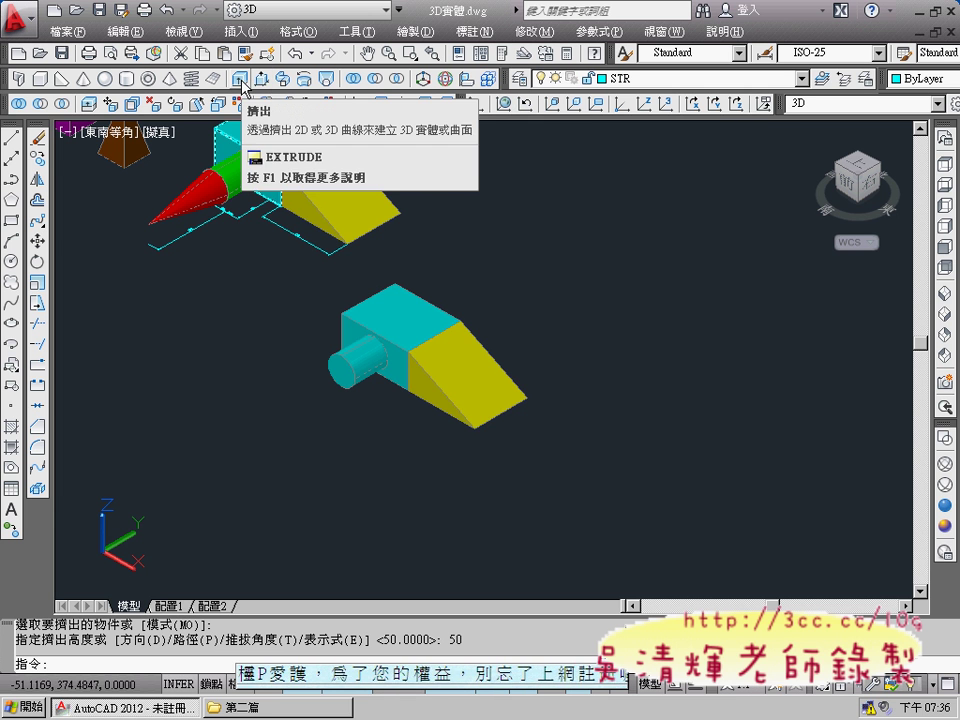
scroll(355, 385, up, 4)
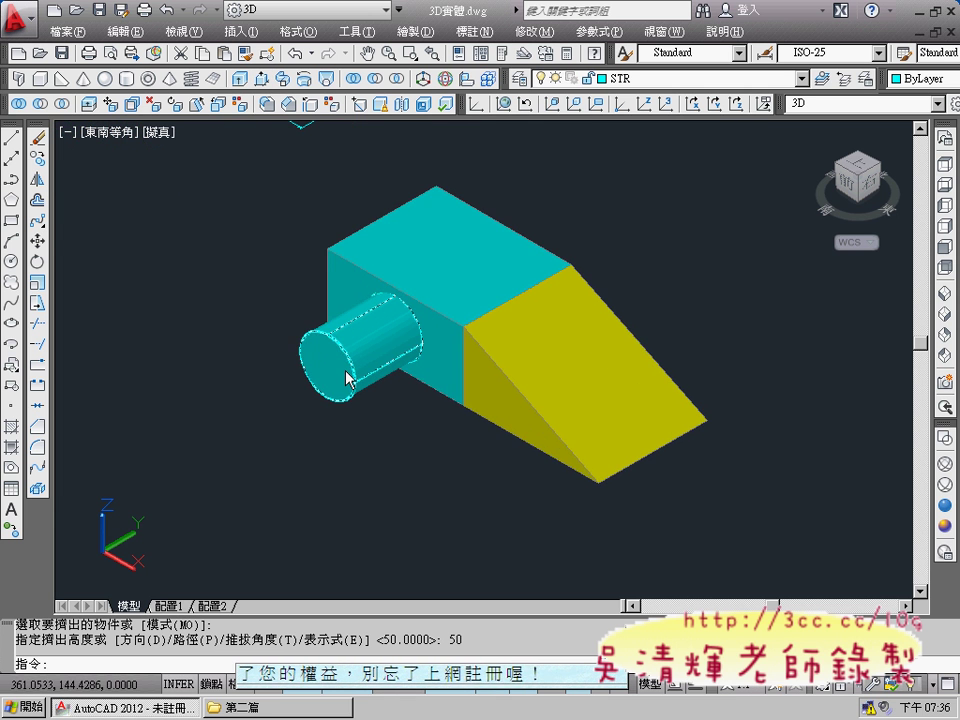
scroll(340, 378, down, 2)
scroll(318, 372, down, 2)
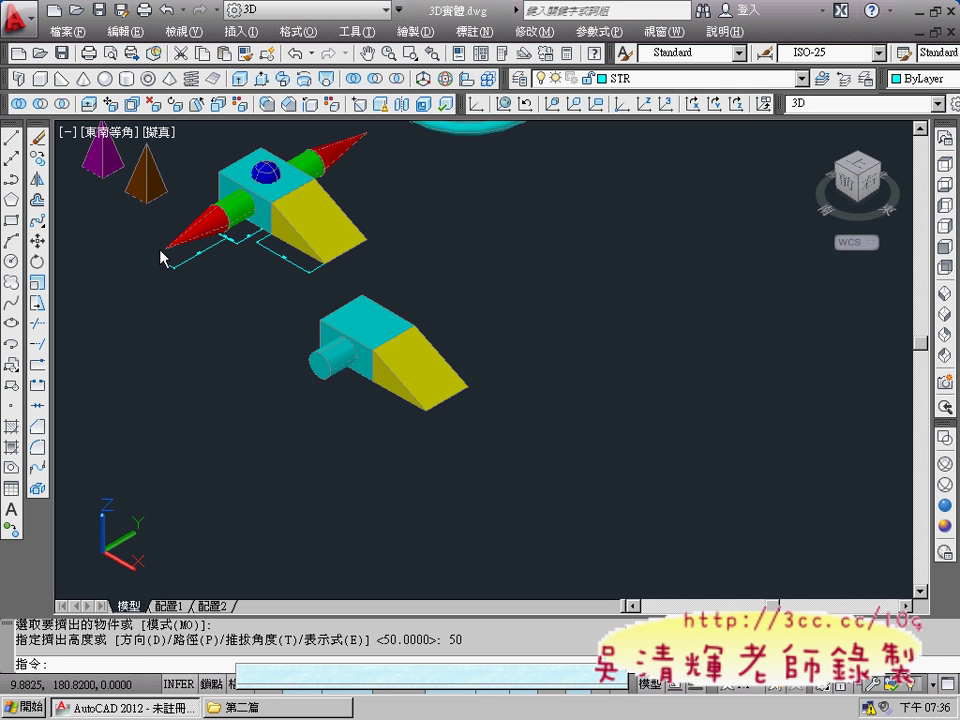
Set the new cylinder's colour to Green and centre the view on the block
click(340, 362)
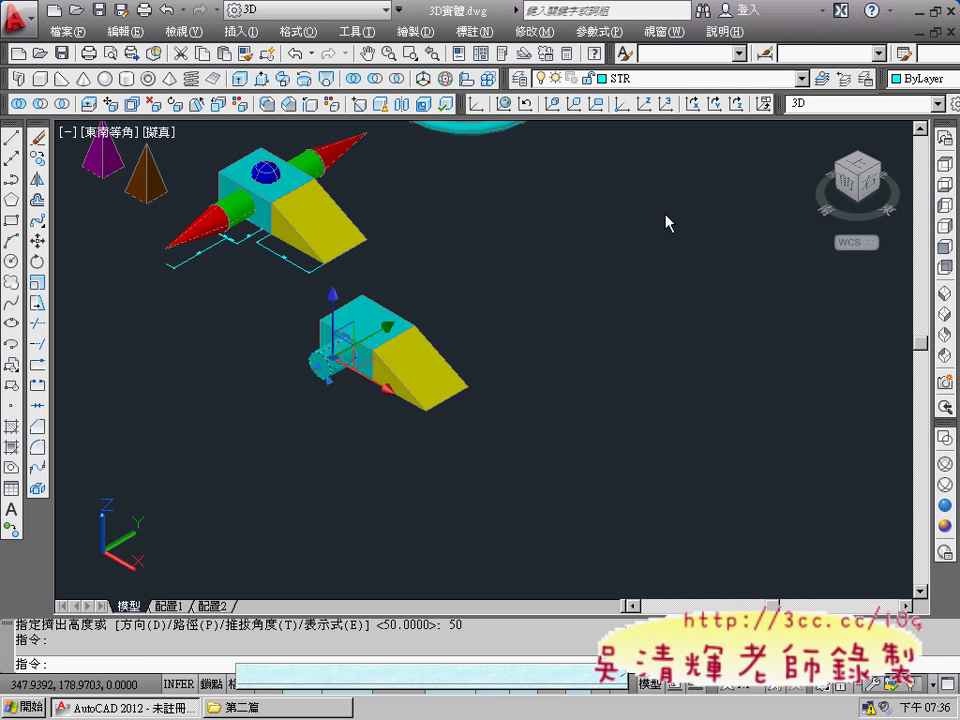
click(918, 78)
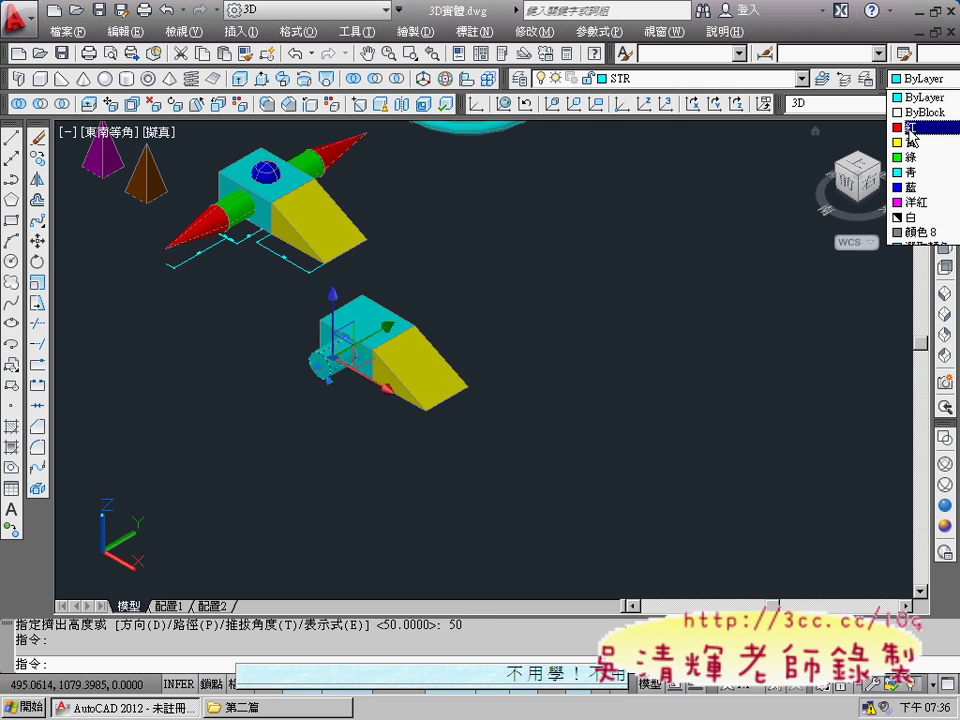
click(910, 157)
mouse_move(518, 281)
middle_down()
mouse_move(563, 281)
mouse_move(629, 259)
middle_up()
scroll(460, 290, up, 5)
middle_drag(510, 445, 489, 355)
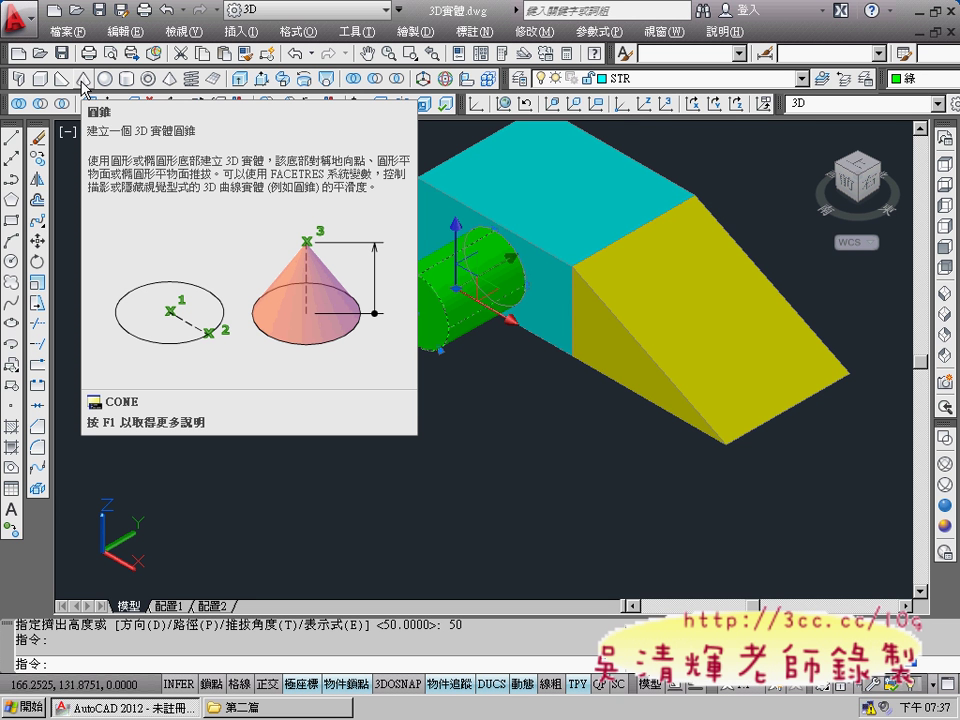
Start the CONE command from the Modeling toolbar
click(82, 80)
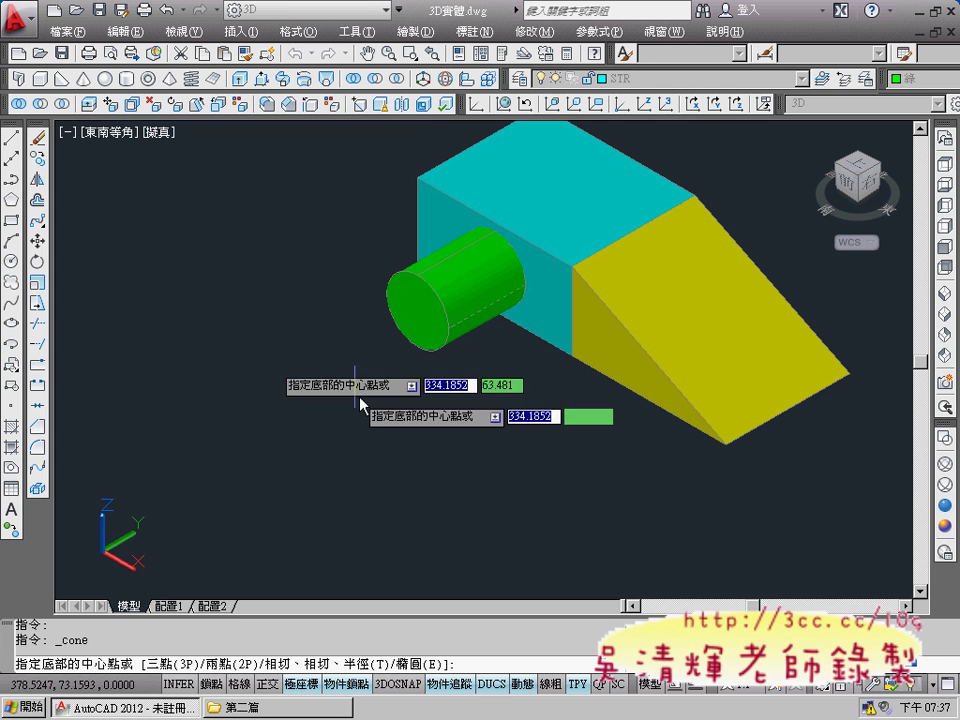